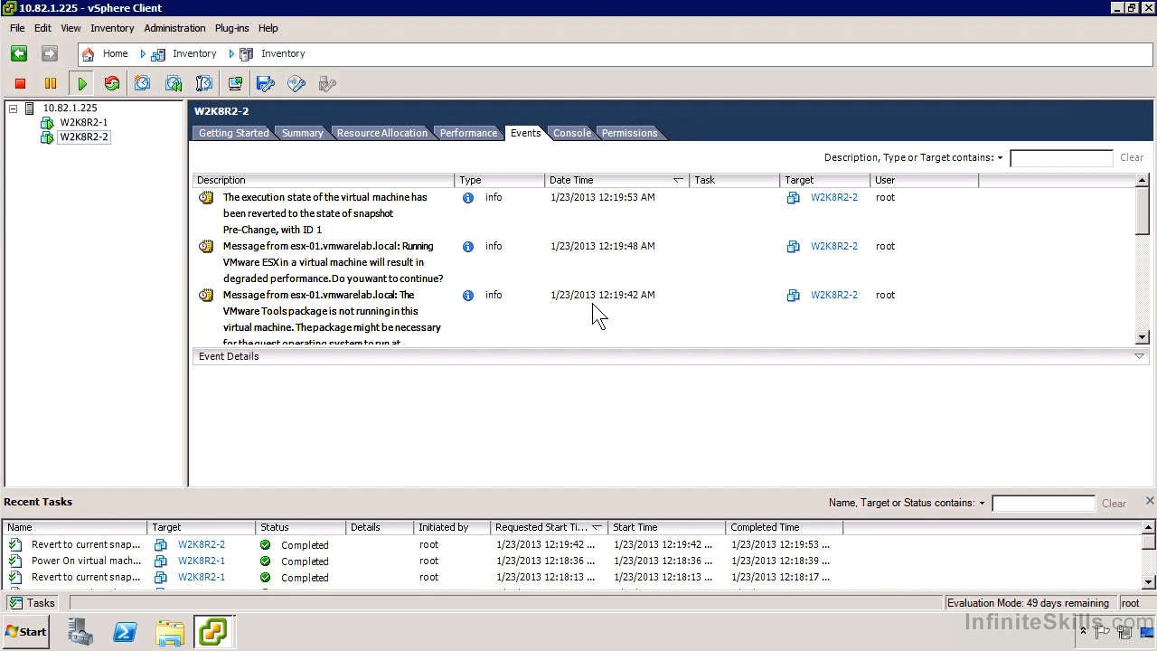
Step: Take a snapshot of W2K8R2-1 named Dirty Snapshot without the virtual machine's memory, and widen the Name column of the recent tasks
{"action": "left_click", "coordinate": [83, 122]}
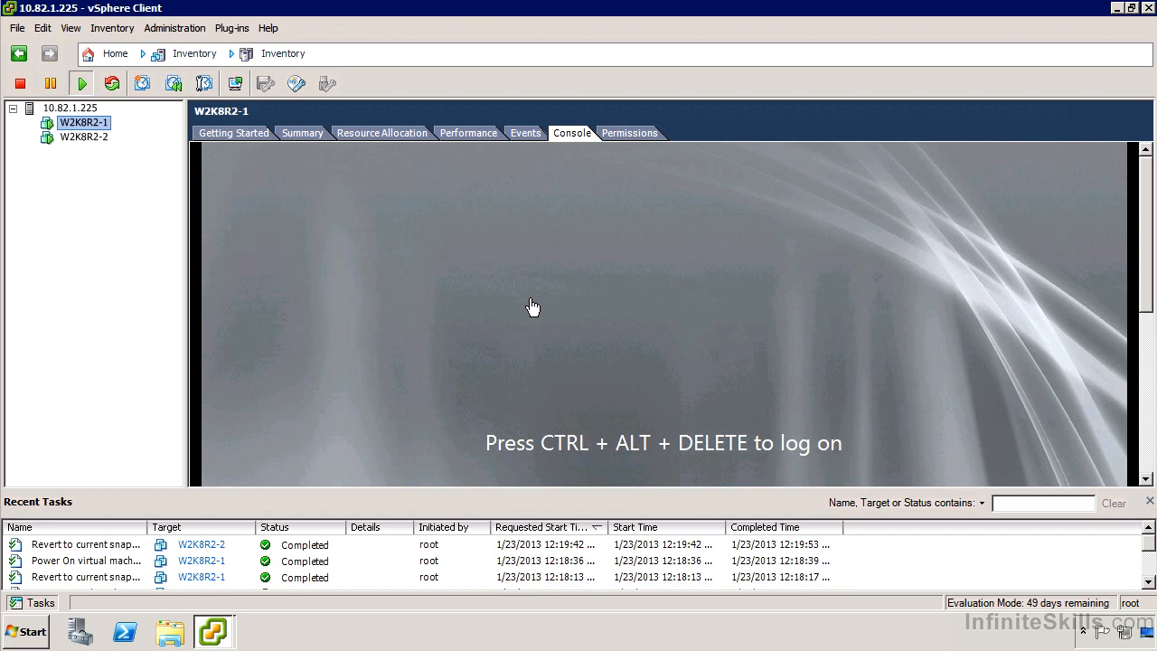
{"action": "right_click", "coordinate": [104, 132]}
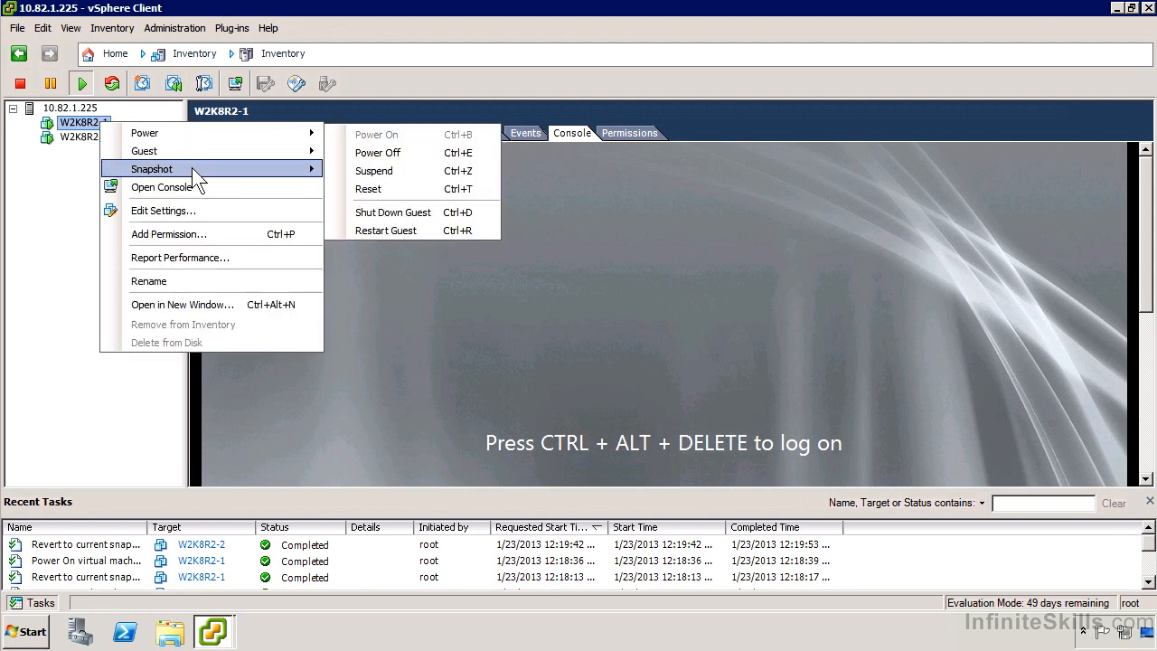
{"action": "mouse_move", "coordinate": [192, 169]}
{"action": "left_click", "coordinate": [361, 171]}
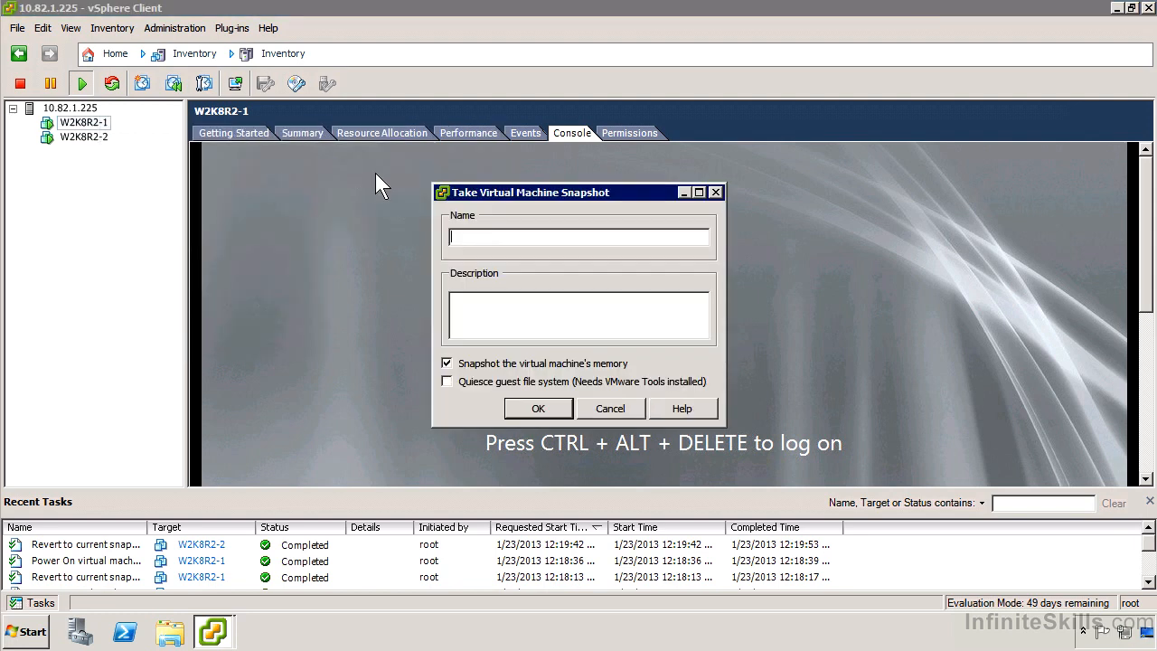
{"action": "type", "text": "Dirty Snapshot"}
{"action": "left_click", "coordinate": [543, 365]}
{"action": "left_click", "coordinate": [540, 409]}
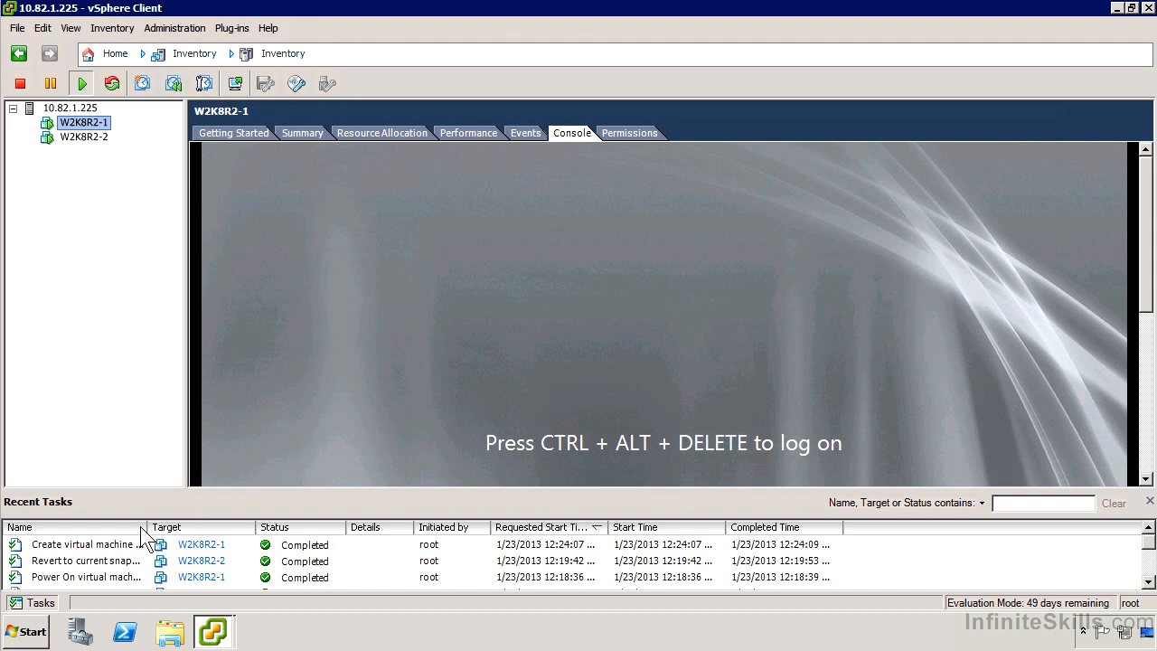
{"action": "left_click_drag", "start_coordinate": [154, 526], "coordinate": [234, 526]}
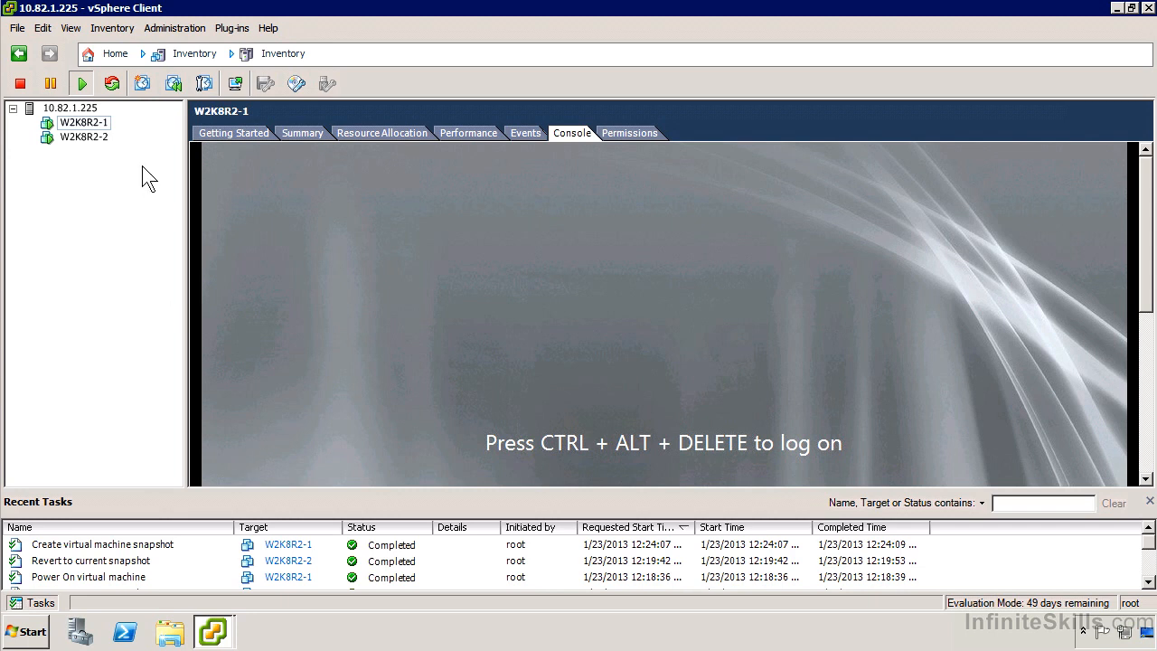
Step: Delete the sdasdf snapshot of W2K8R2-1 in Snapshot Manager and close the manager
{"action": "right_click", "coordinate": [98, 125]}
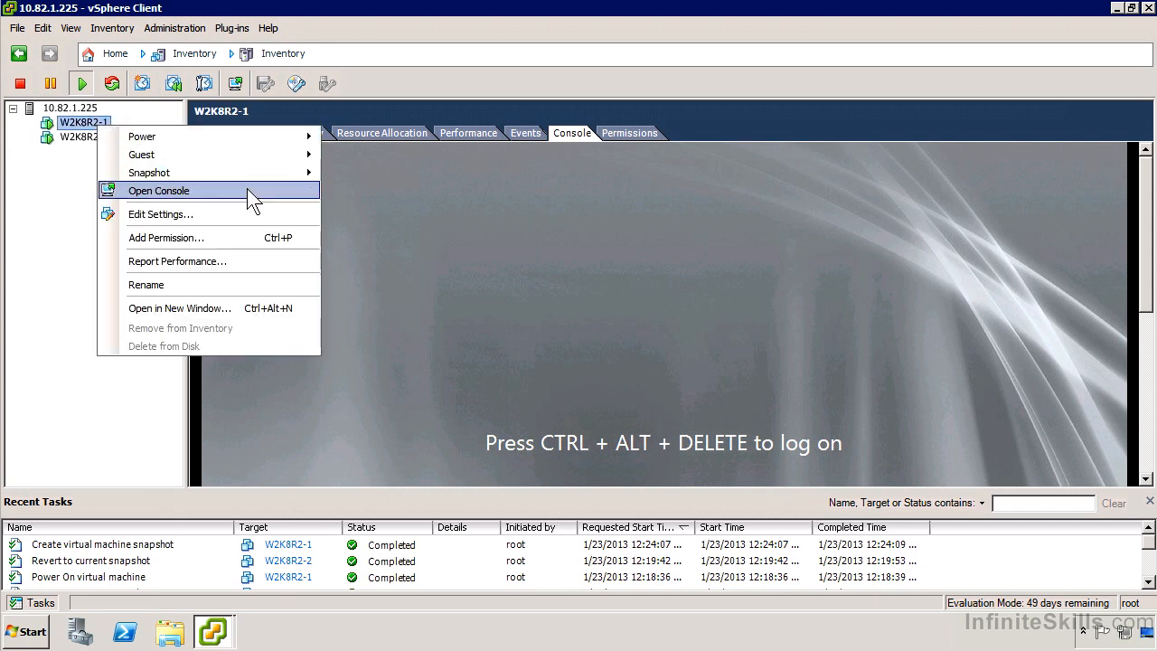
{"action": "mouse_move", "coordinate": [260, 170]}
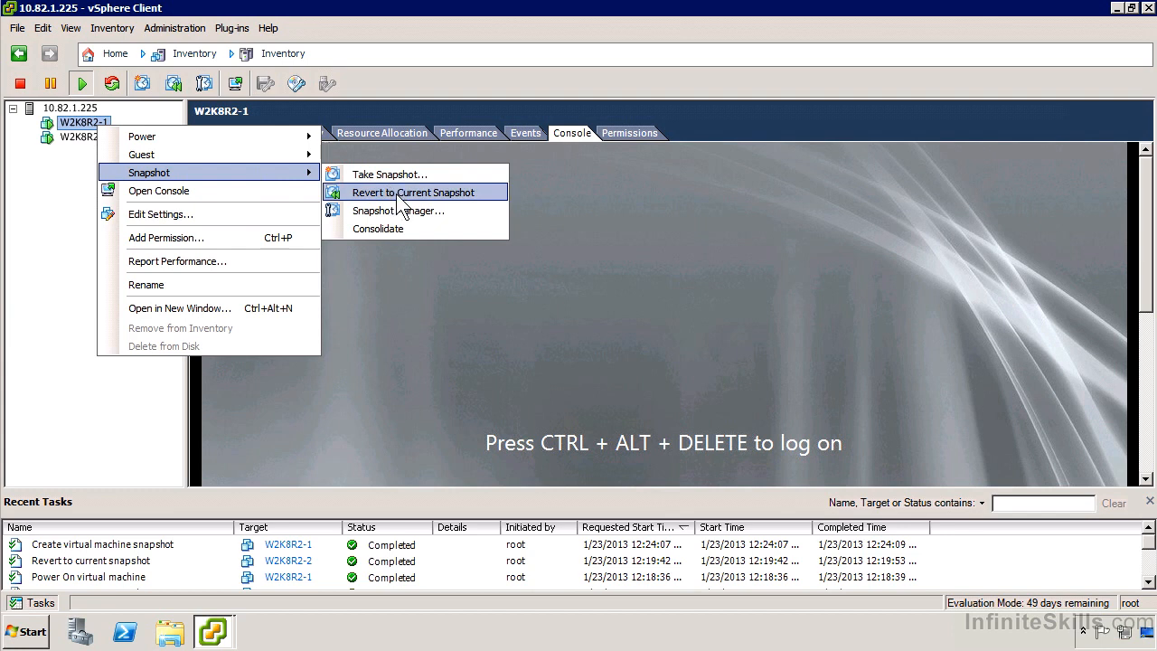
{"action": "left_click", "coordinate": [417, 211]}
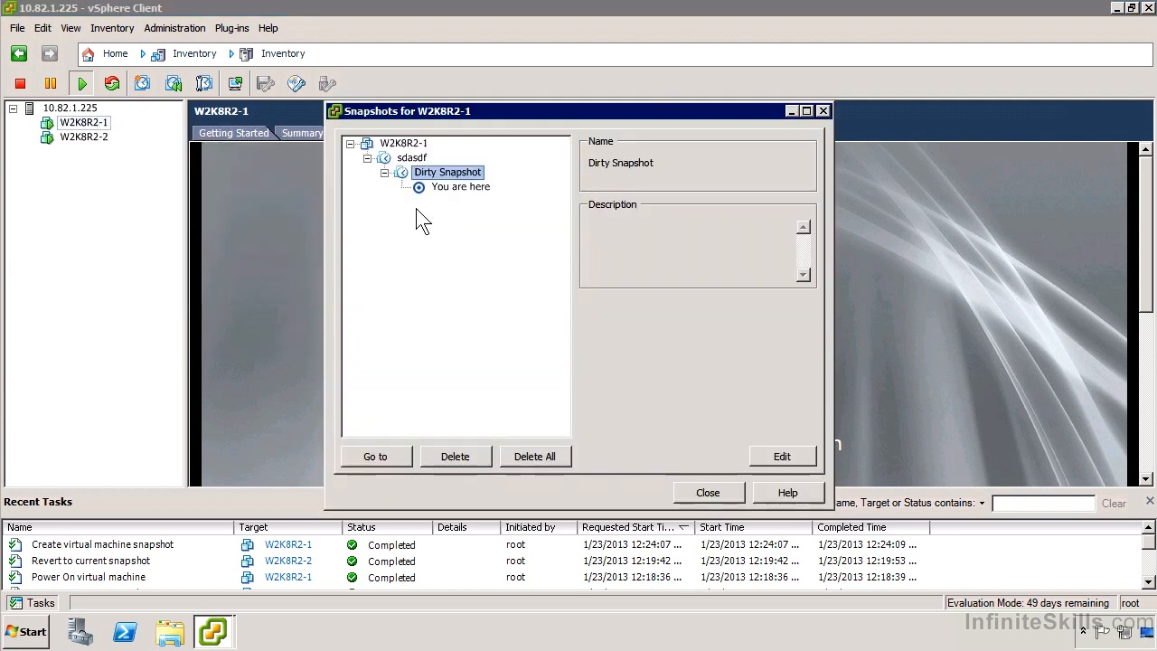
{"action": "left_click", "coordinate": [411, 158]}
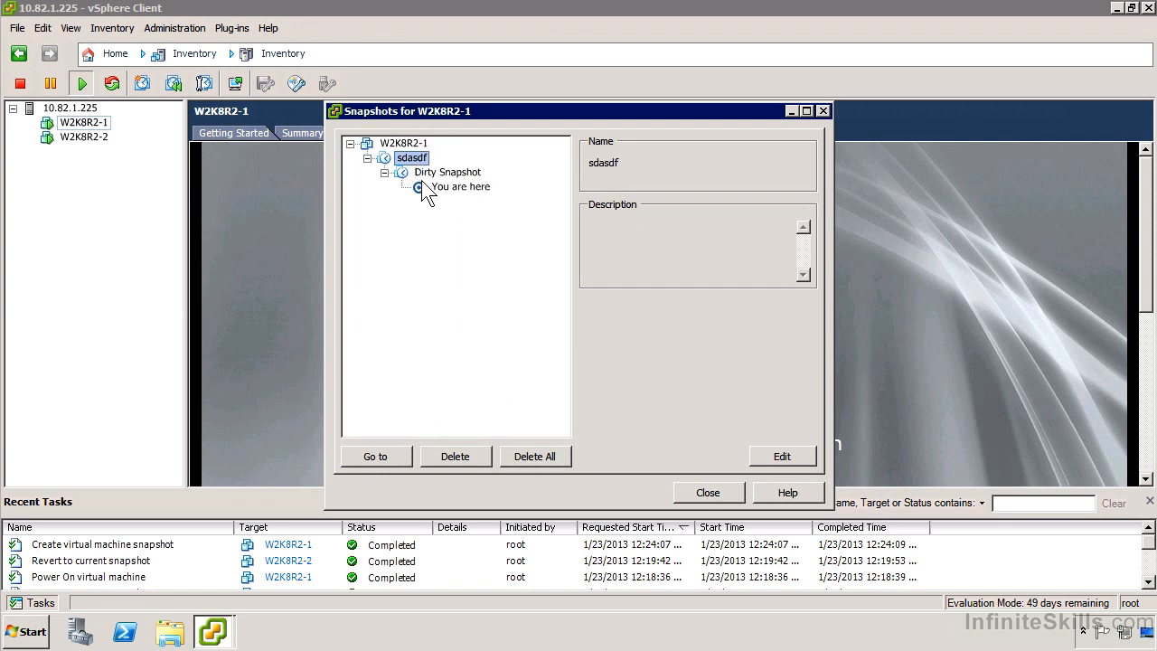
{"action": "left_click", "coordinate": [465, 456]}
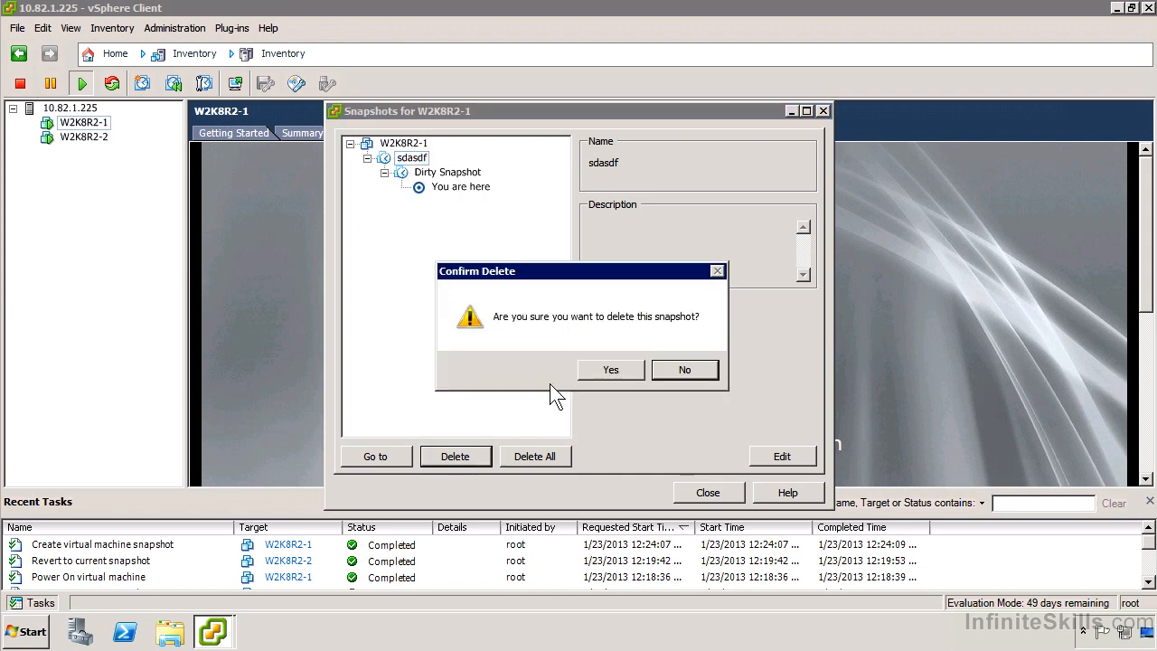
{"action": "left_click", "coordinate": [612, 369]}
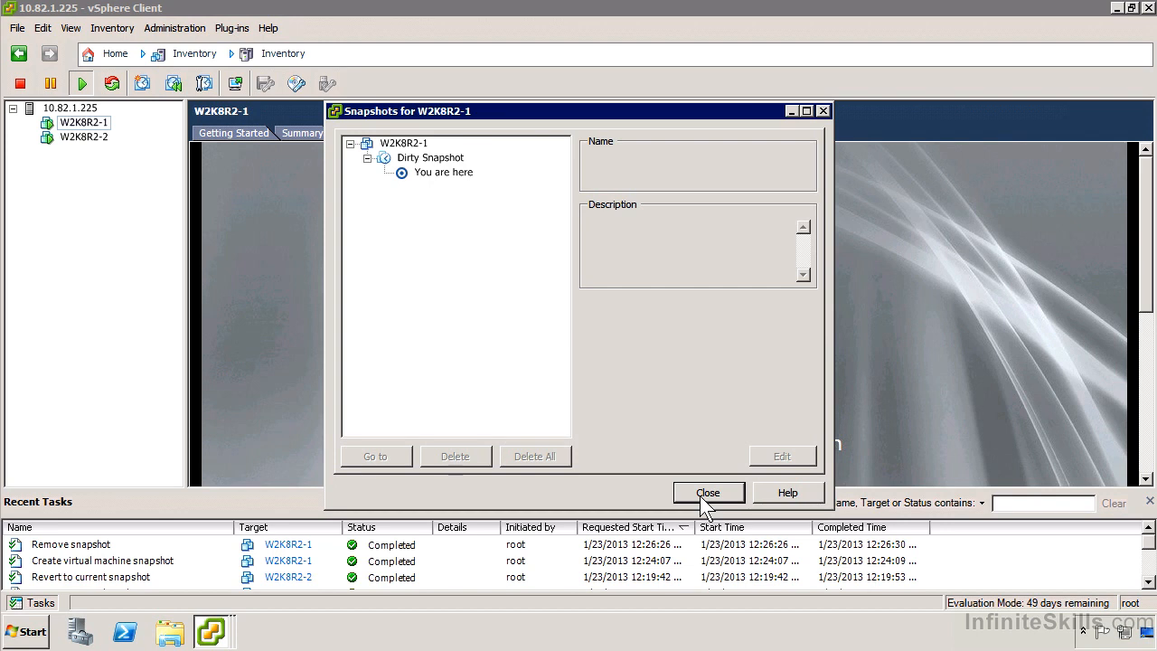
{"action": "left_click", "coordinate": [700, 495]}
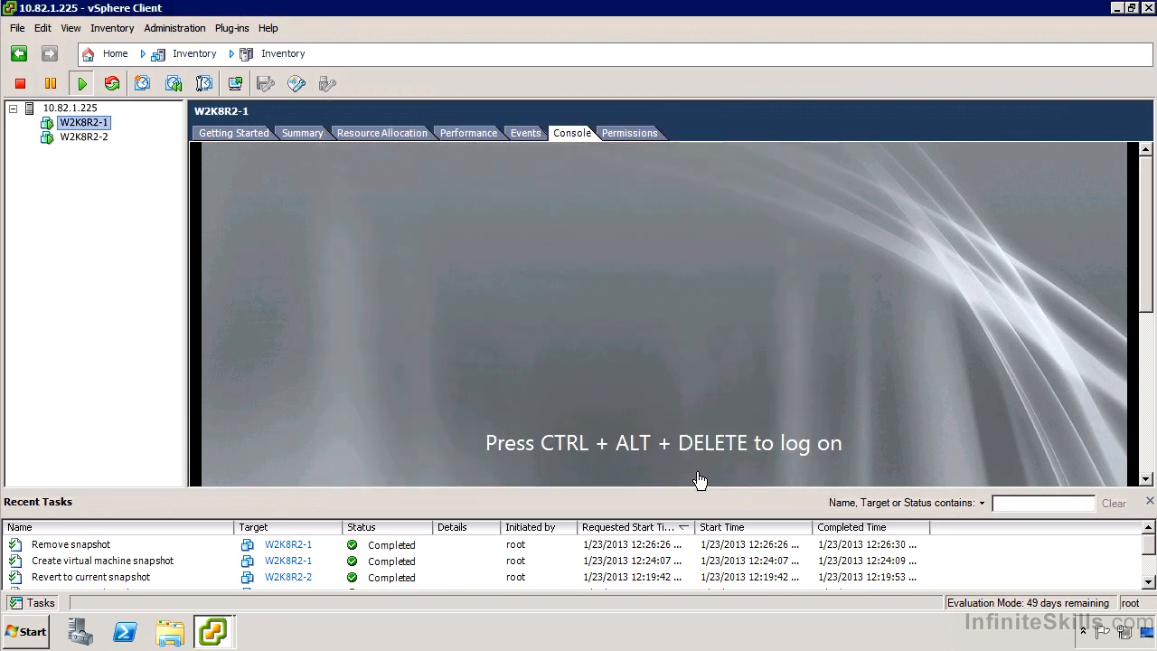
Step: Revert W2K8R2-1 to its current snapshot and confirm losing the present state
{"action": "right_click", "coordinate": [90, 125]}
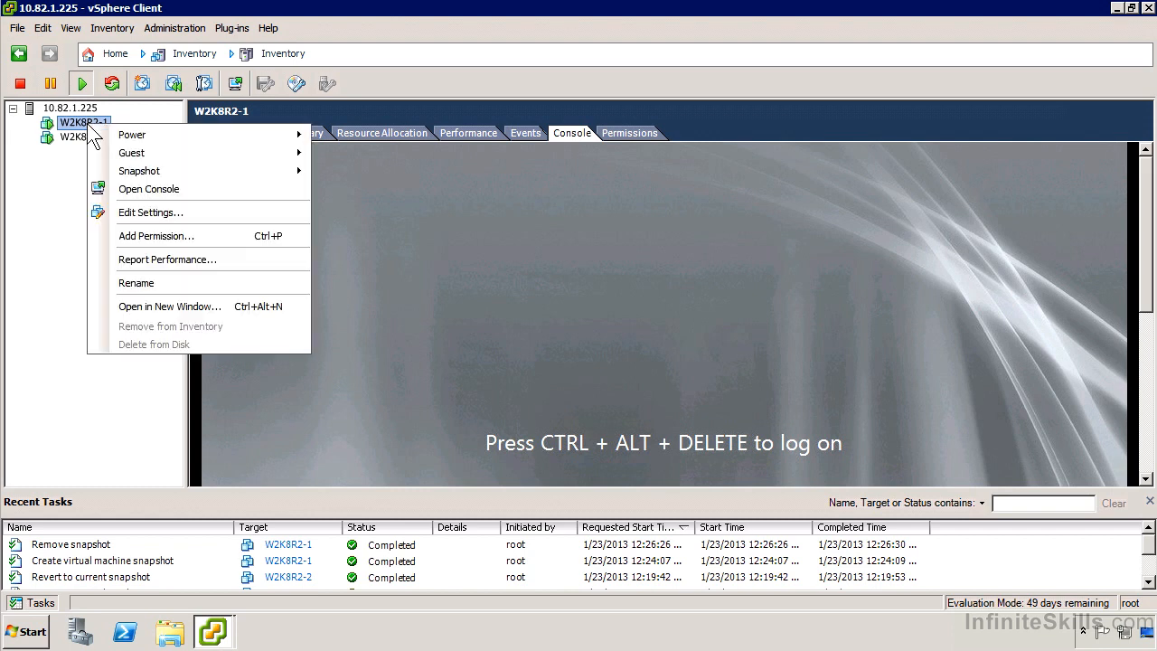
{"action": "mouse_move", "coordinate": [178, 170]}
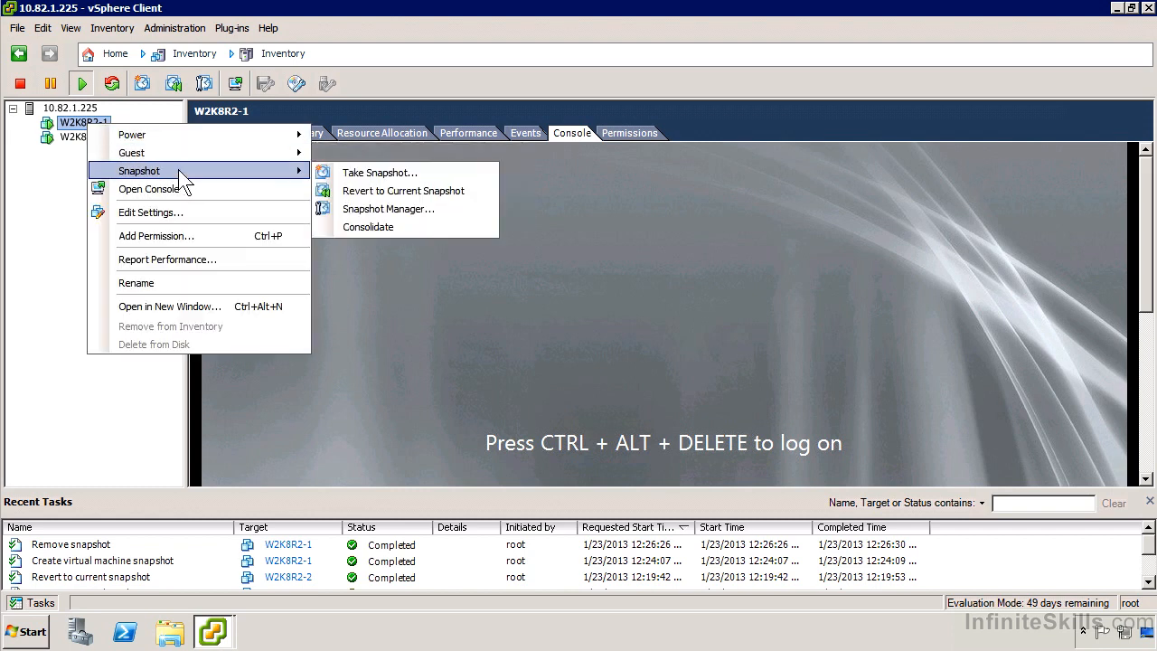
{"action": "left_click", "coordinate": [443, 192]}
{"action": "left_click", "coordinate": [637, 369]}
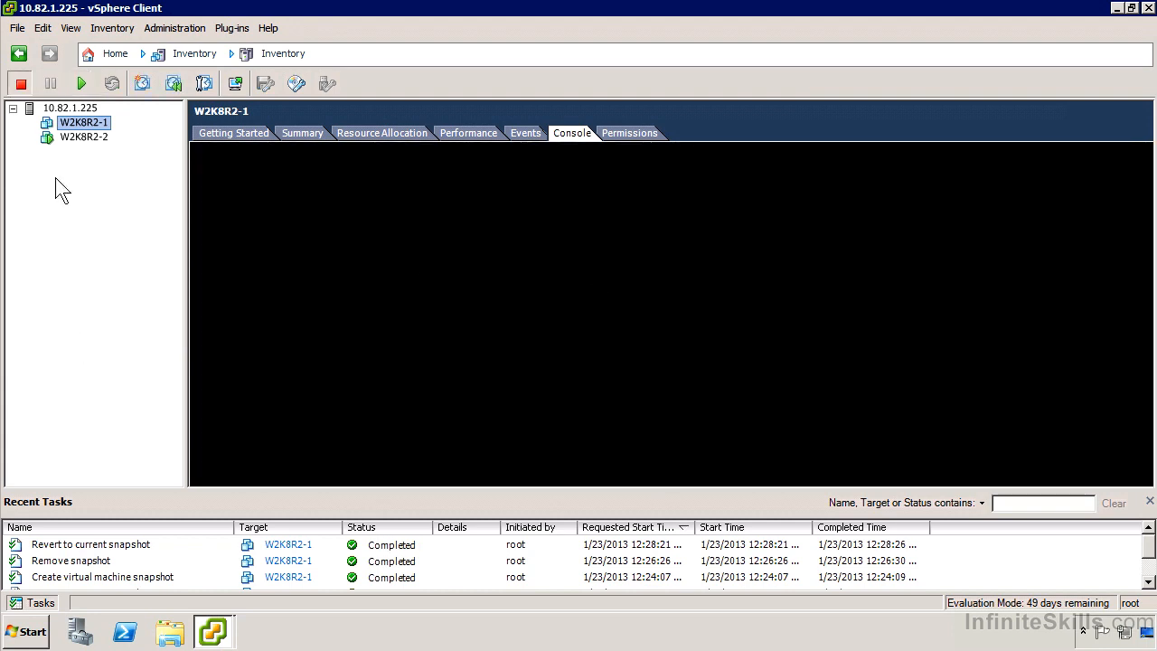
Step: Examine the snapshot trees of W2K8R2-1 and W2K8R2-2 in Snapshot Manager
{"action": "right_click", "coordinate": [76, 124]}
{"action": "mouse_move", "coordinate": [136, 131]}
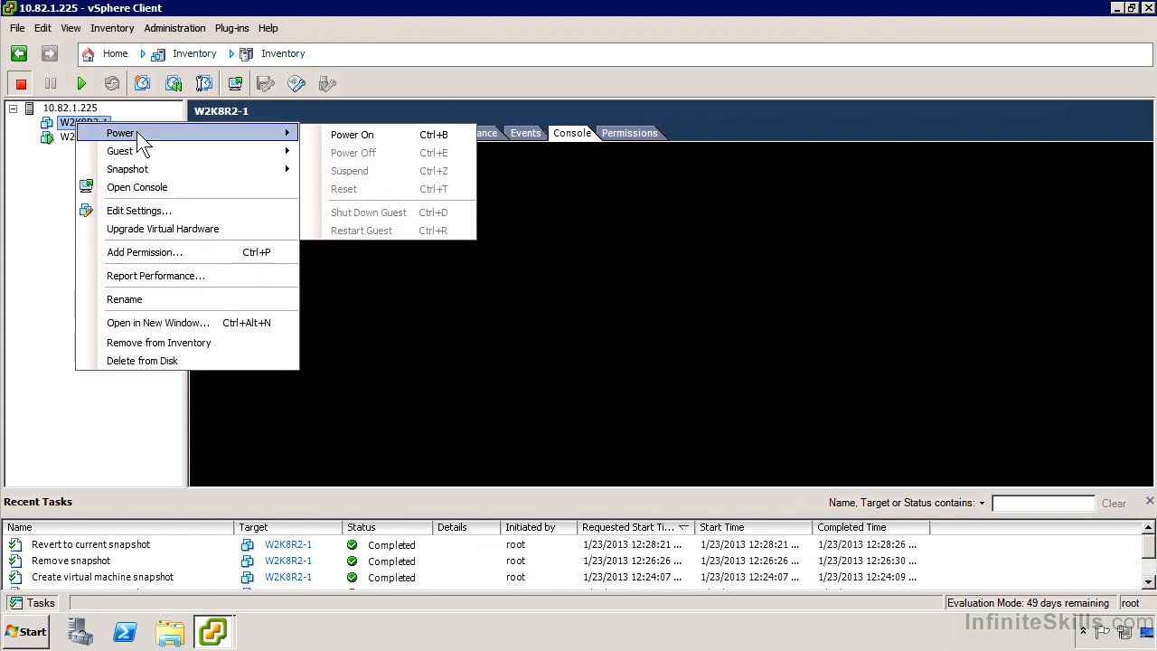
{"action": "mouse_move", "coordinate": [208, 168]}
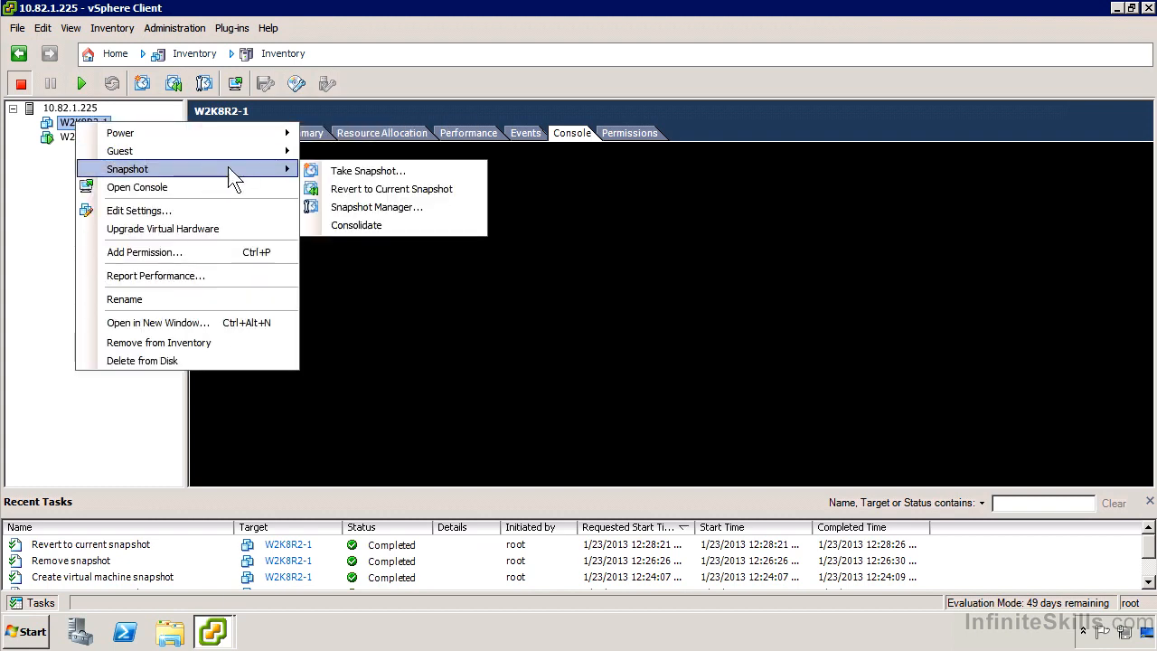
{"action": "left_click", "coordinate": [394, 206]}
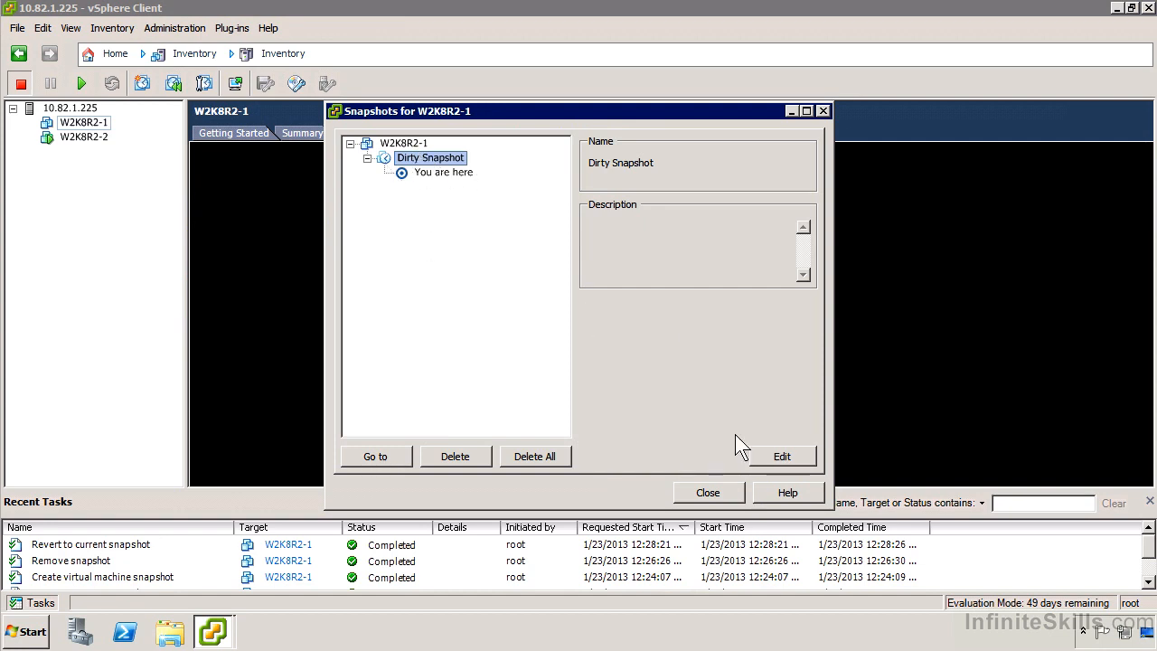
{"action": "left_click", "coordinate": [707, 493]}
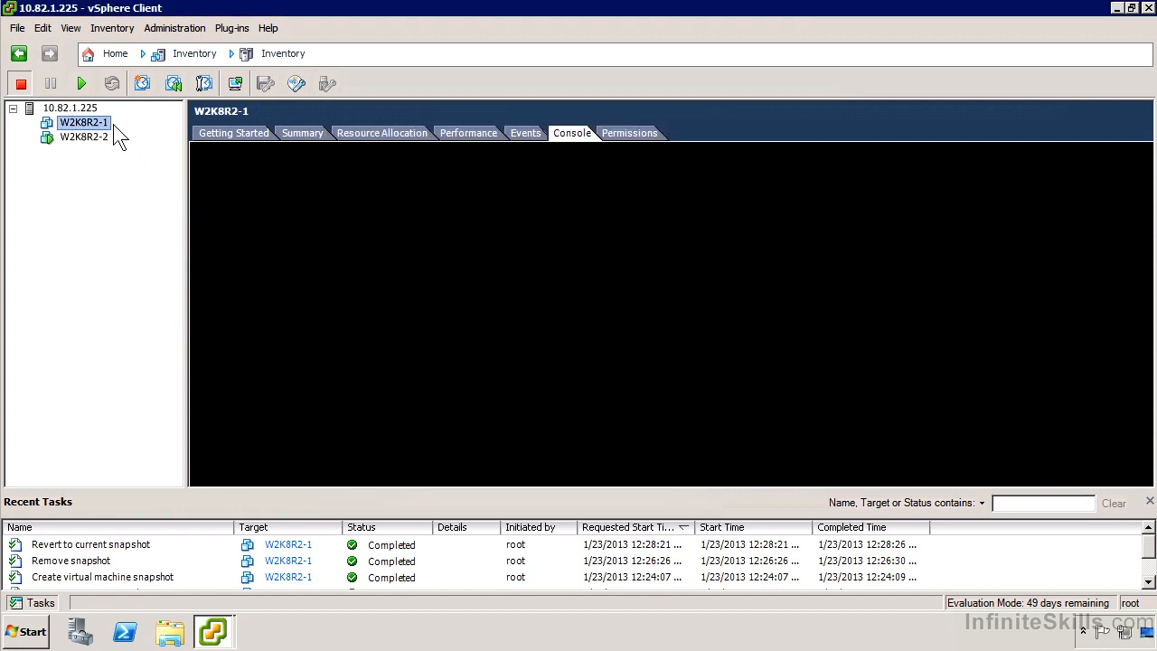
{"action": "right_click", "coordinate": [91, 138]}
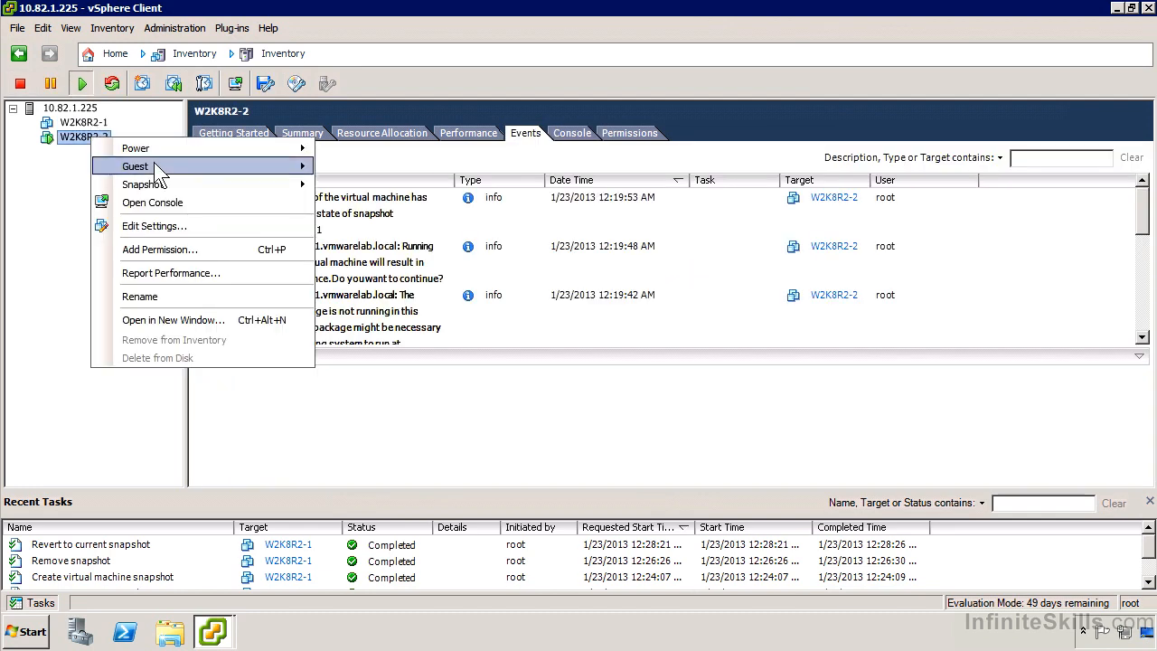
{"action": "mouse_move", "coordinate": [191, 184]}
{"action": "left_click", "coordinate": [424, 222]}
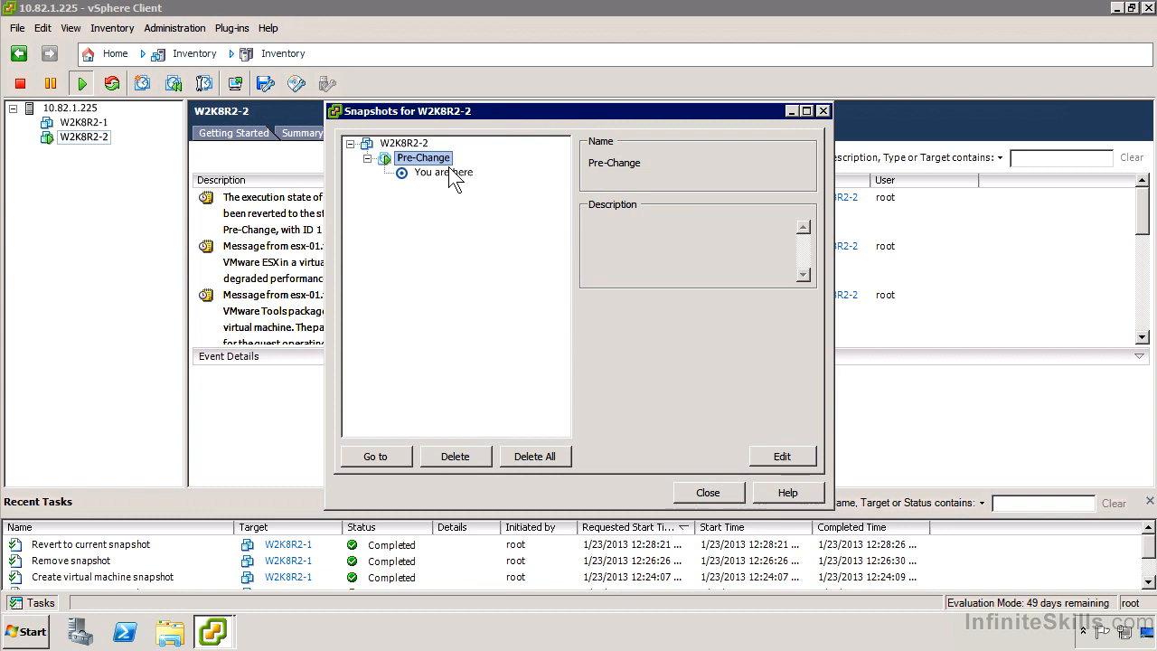
{"action": "left_click", "coordinate": [698, 491]}
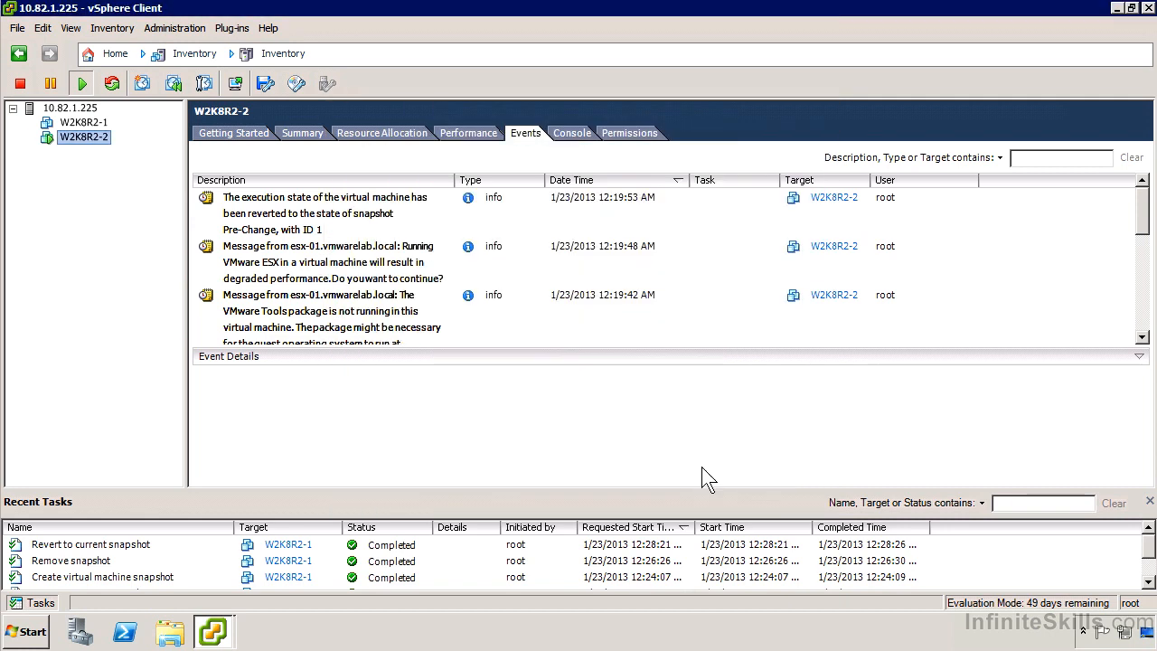
Step: Open the console of W2K8R2-2 in a separate window and bring it to the front
{"action": "left_click", "coordinate": [572, 136]}
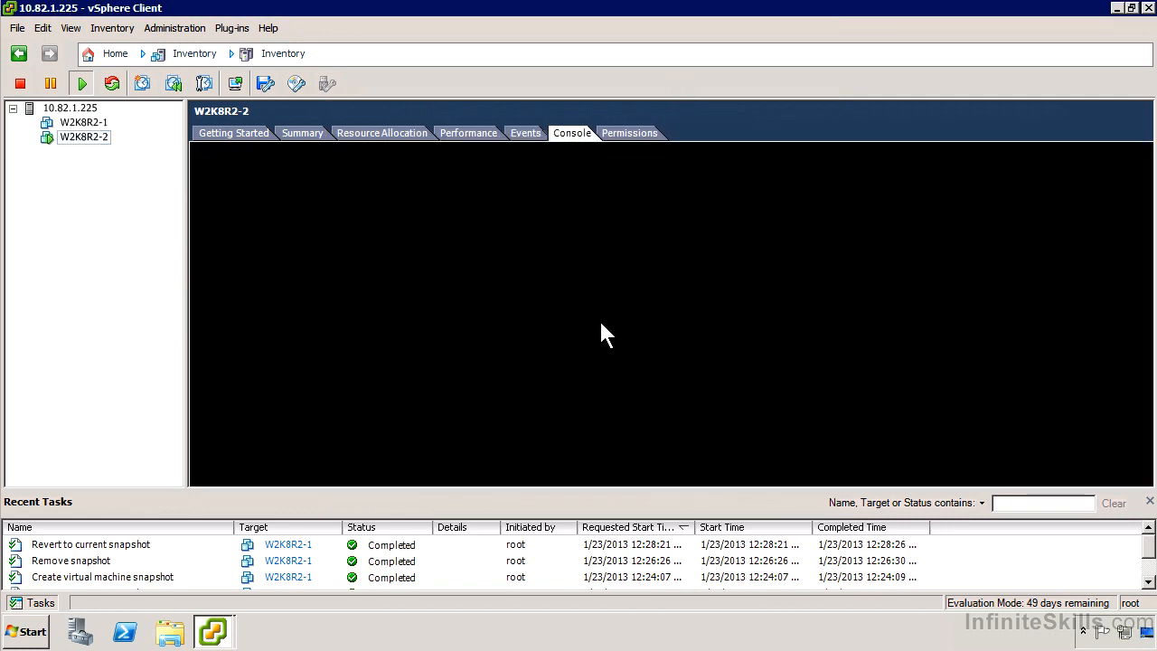
{"action": "right_click", "coordinate": [80, 142]}
{"action": "left_click", "coordinate": [217, 203]}
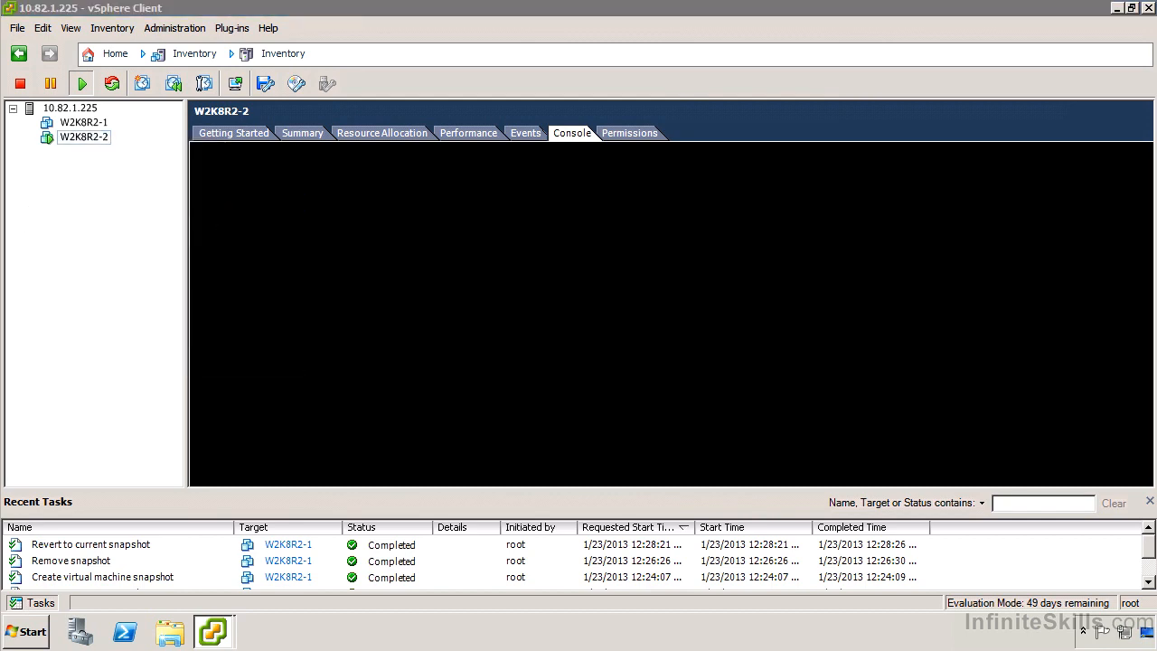
{"action": "left_click", "coordinate": [213, 635]}
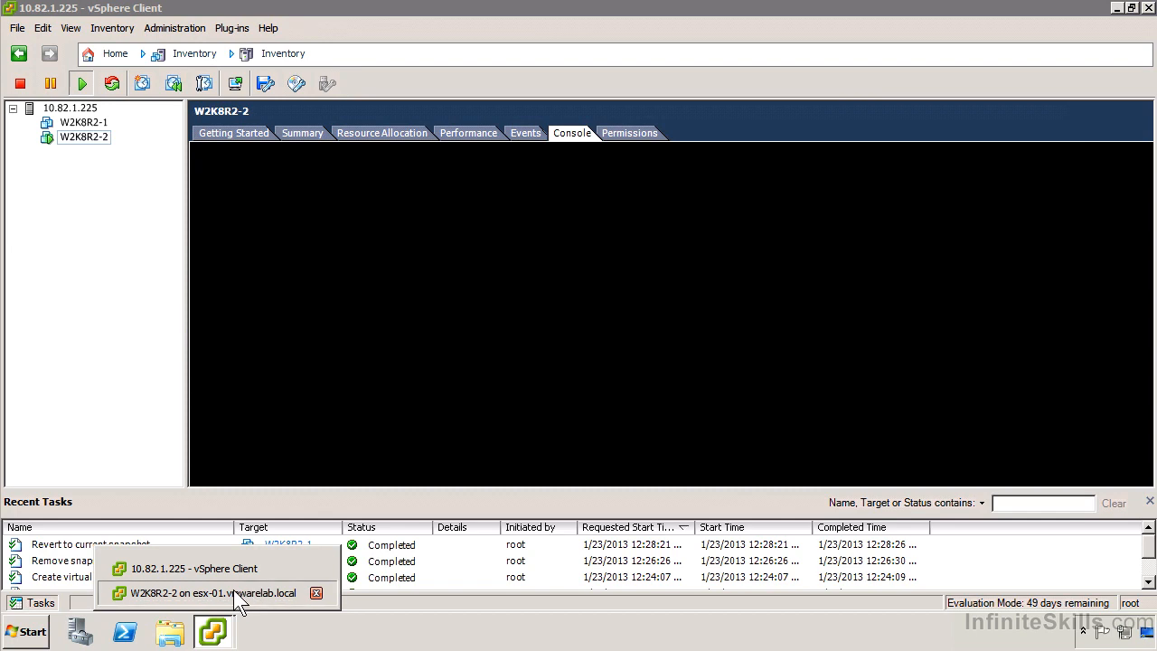
{"action": "left_click", "coordinate": [233, 590]}
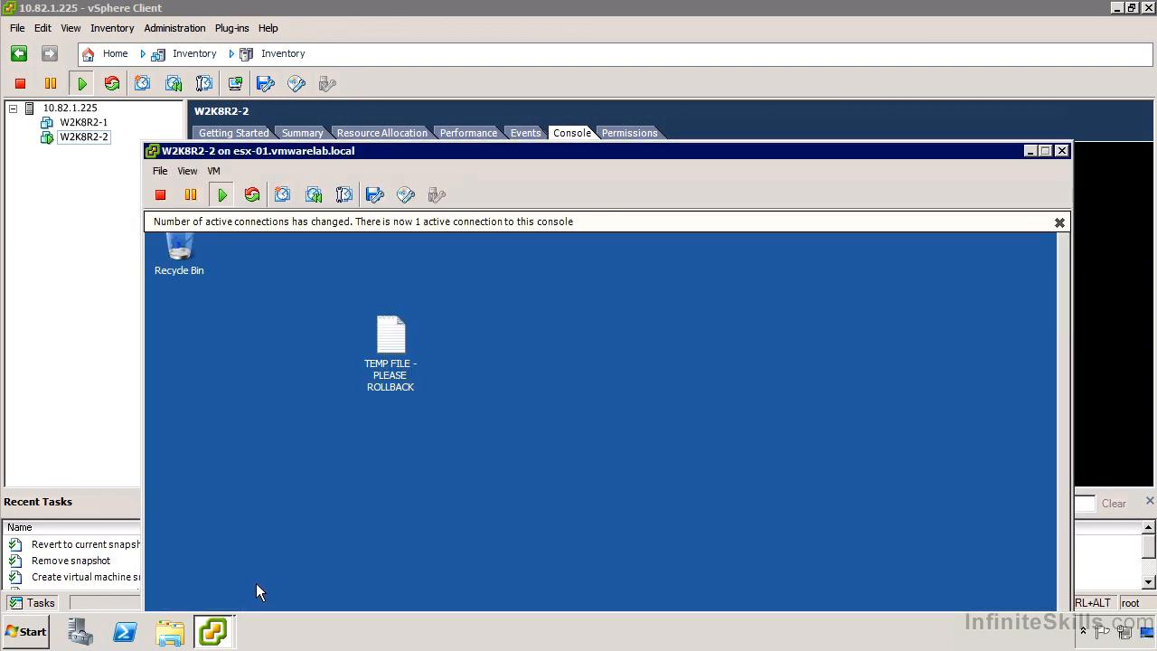
Step: Revert W2K8R2-2 to its current snapshot from its console window, and close that window
{"action": "left_click", "coordinate": [215, 172]}
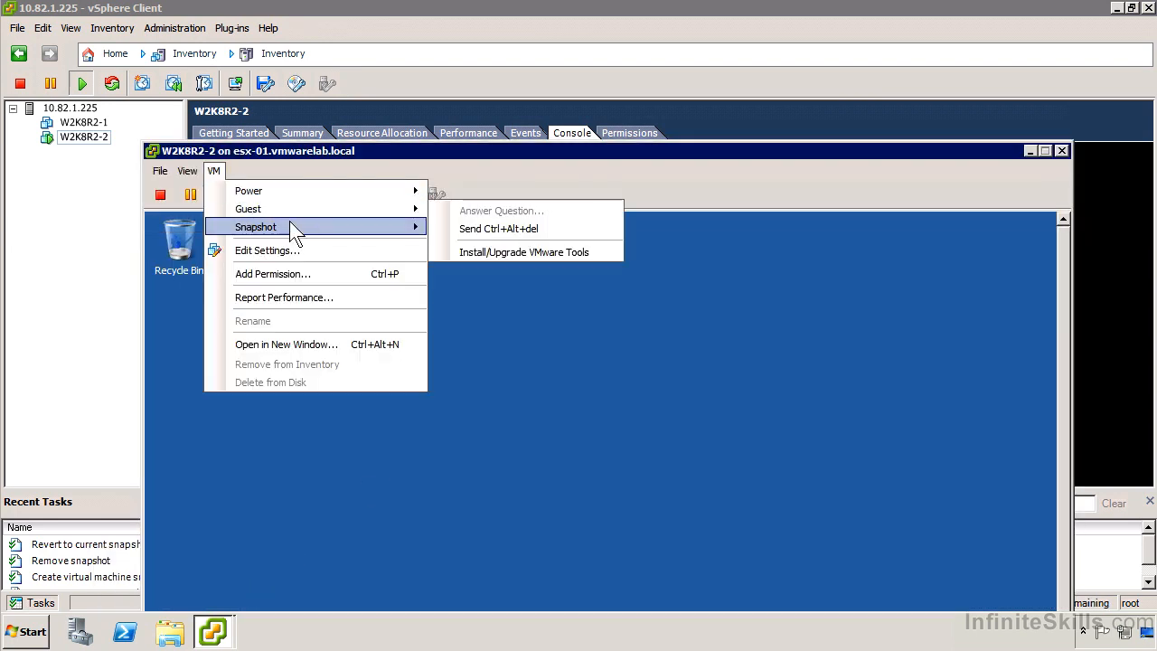
{"action": "mouse_move", "coordinate": [308, 226]}
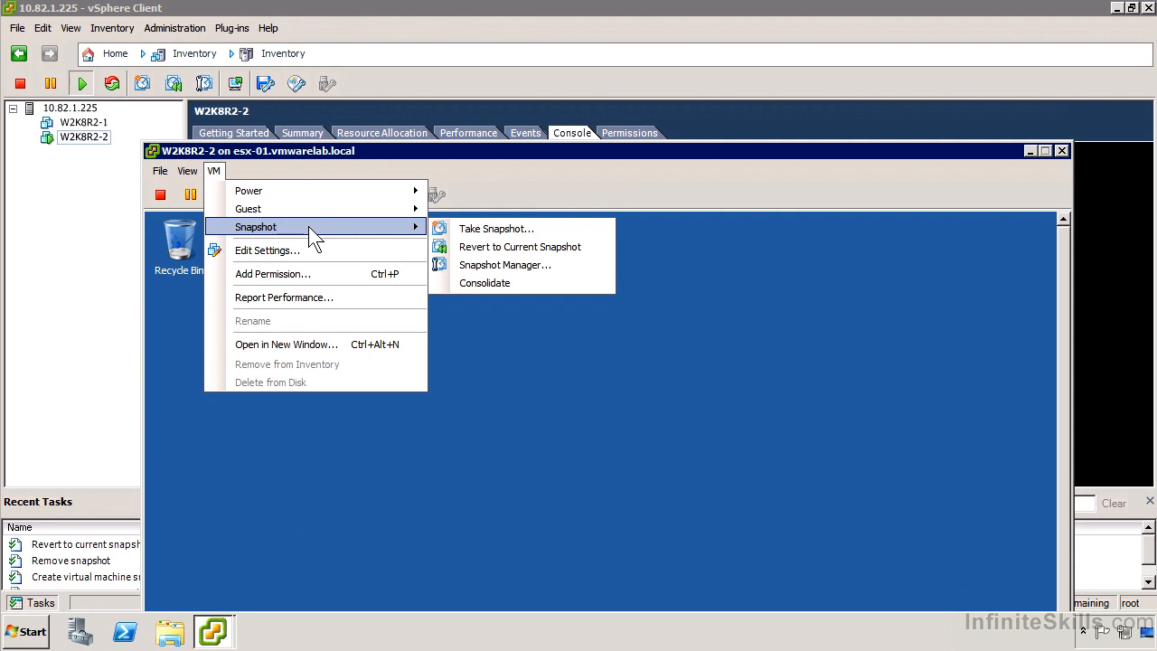
{"action": "left_click", "coordinate": [554, 248]}
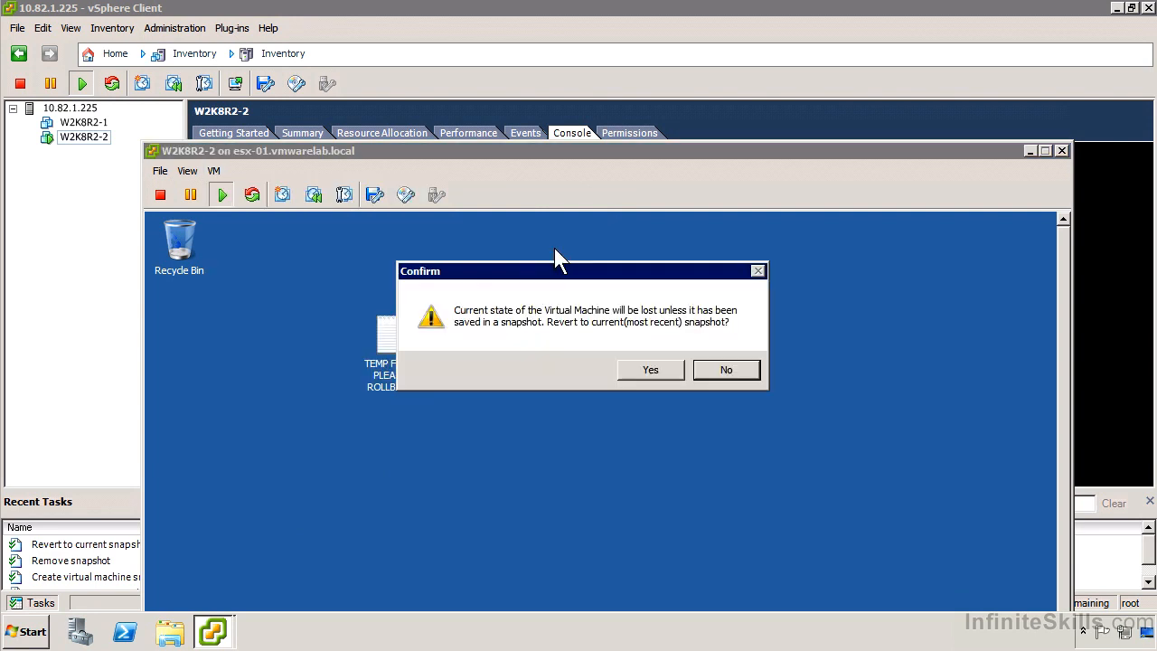
{"action": "left_click", "coordinate": [678, 371]}
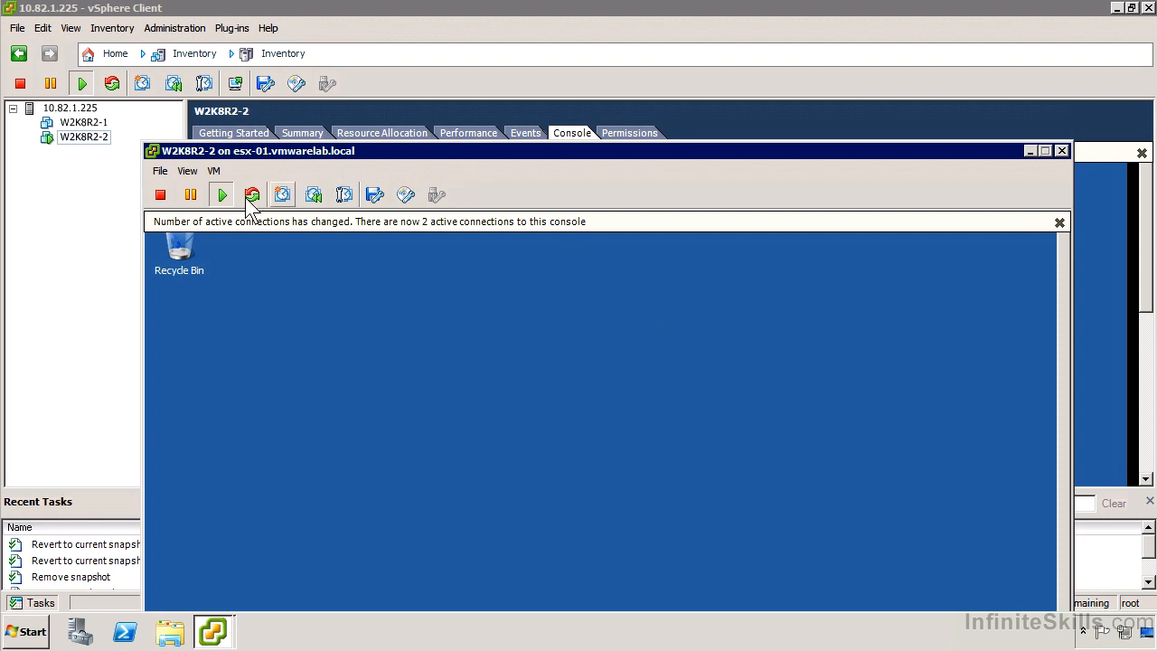
{"action": "double_click", "coordinate": [154, 151]}
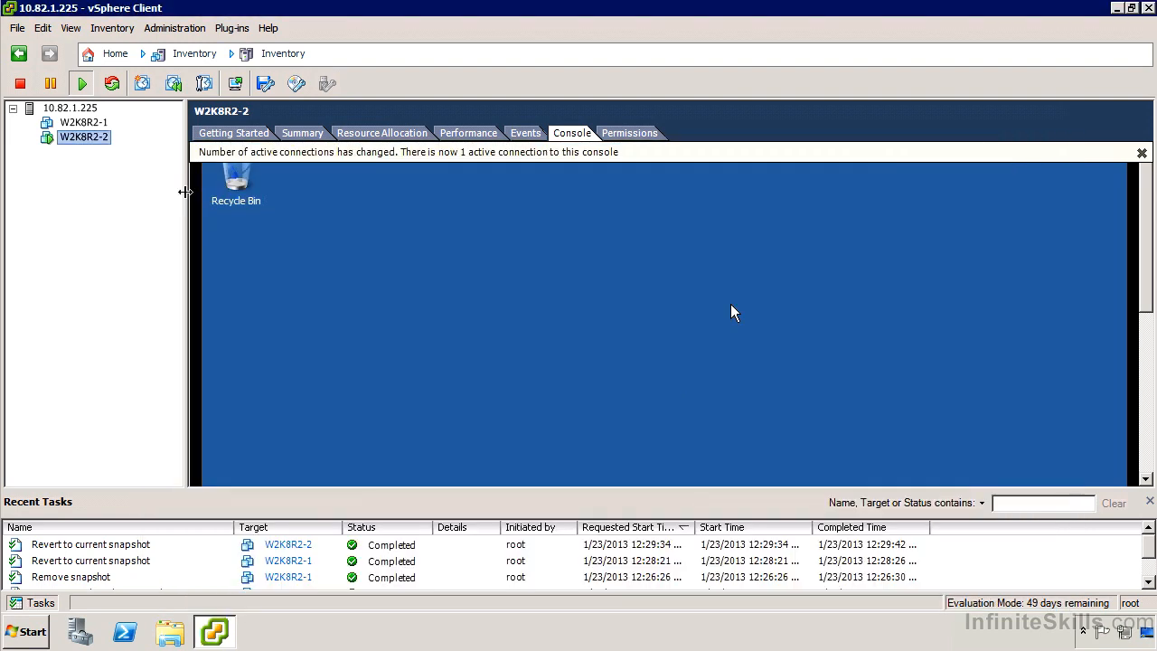